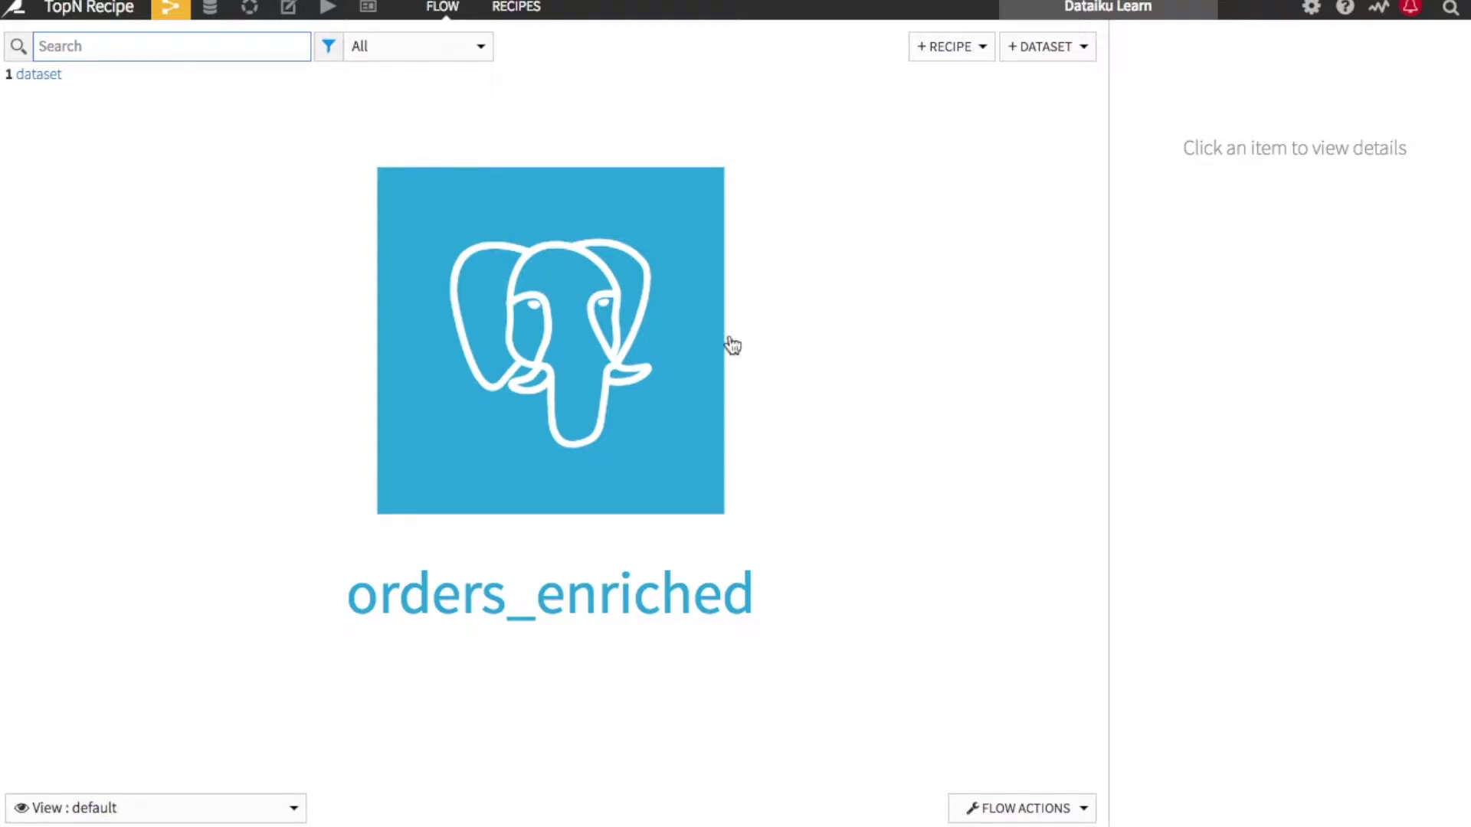
- Create a Top N recipe on orders_enriched writing to a new PostgreSQL dataset orders_enriched_topn
left_click(678, 304)
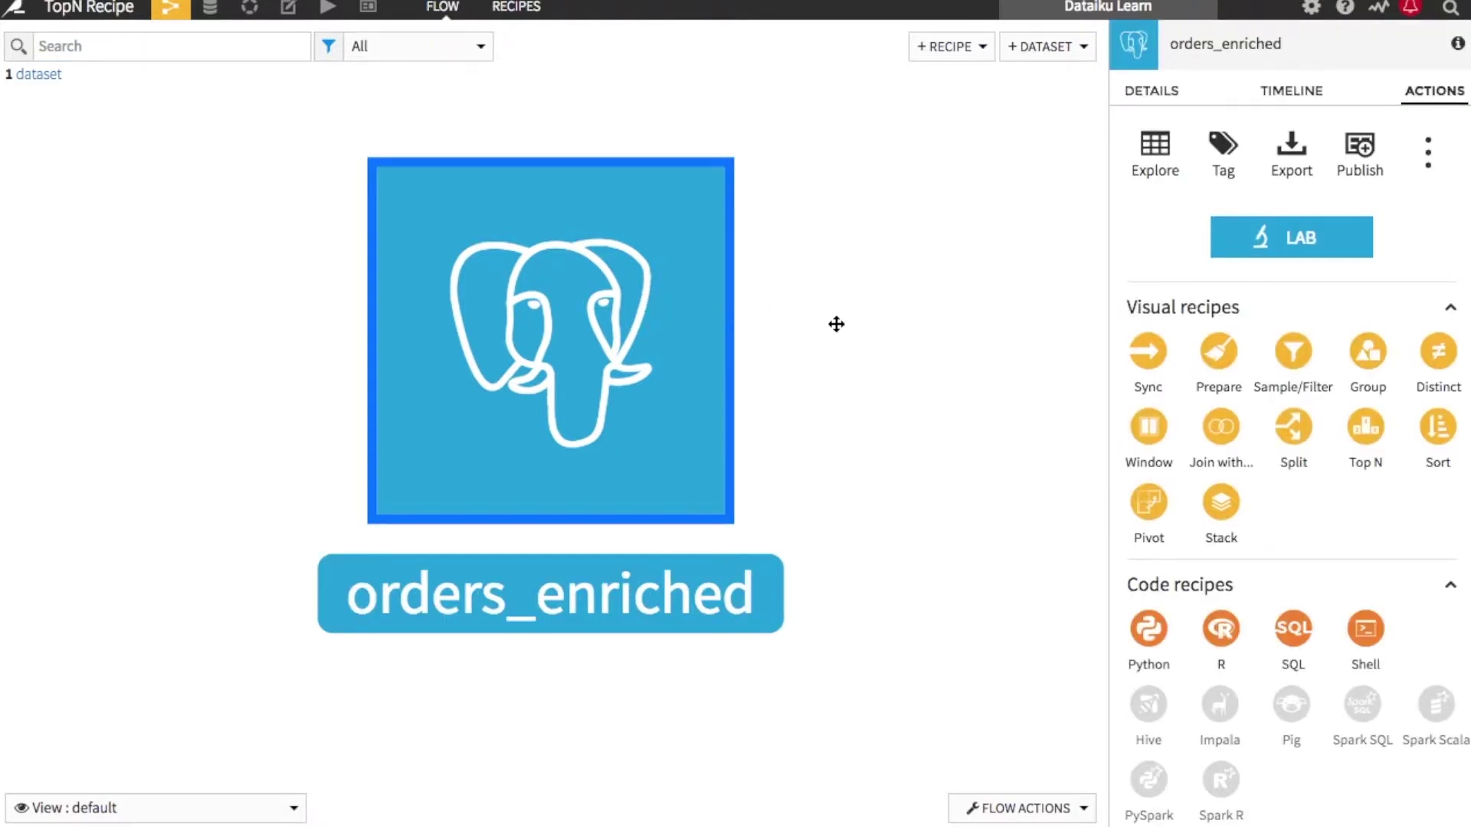
left_click(1372, 430)
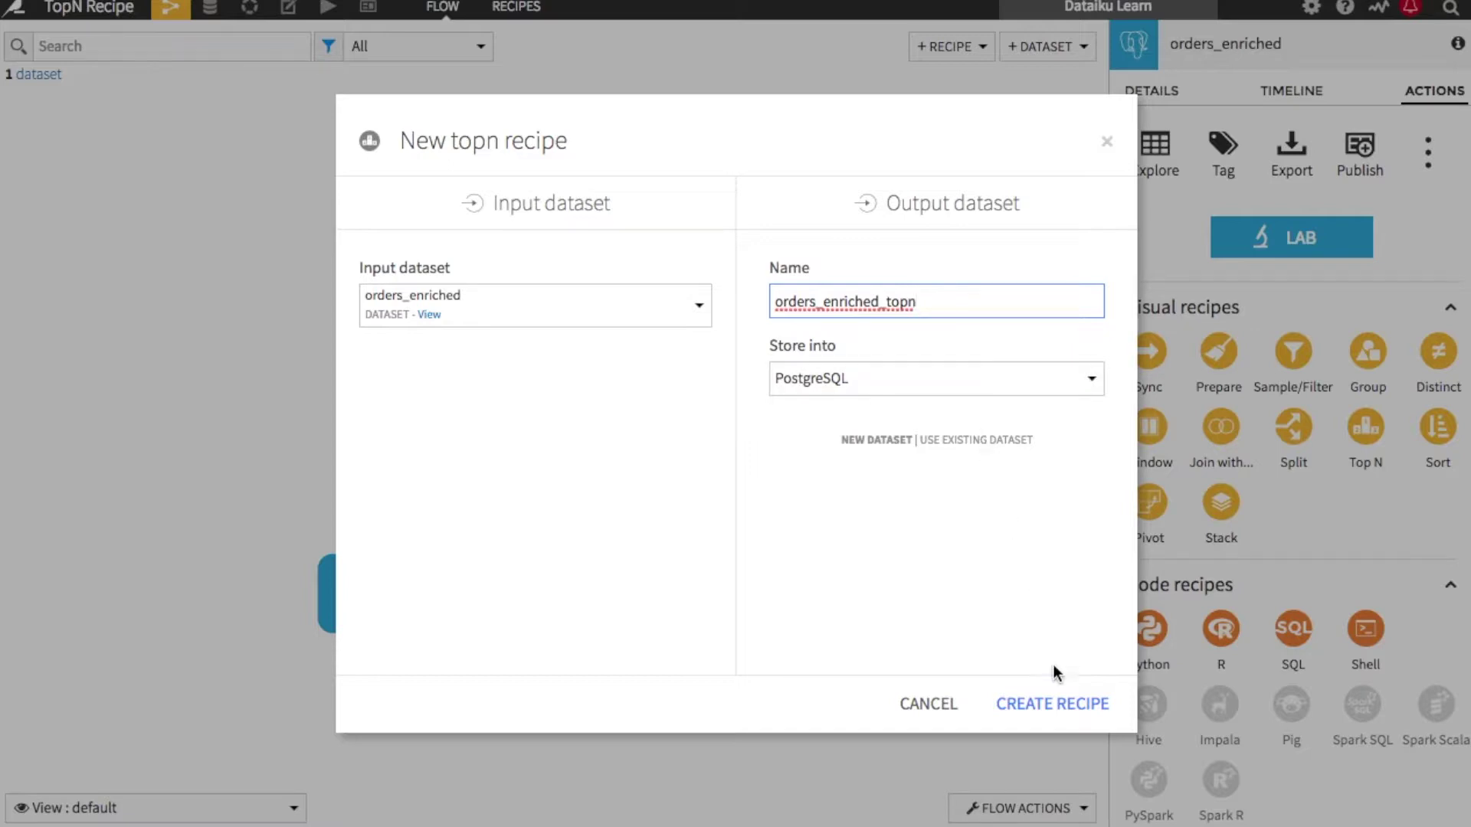
left_click(1069, 705)
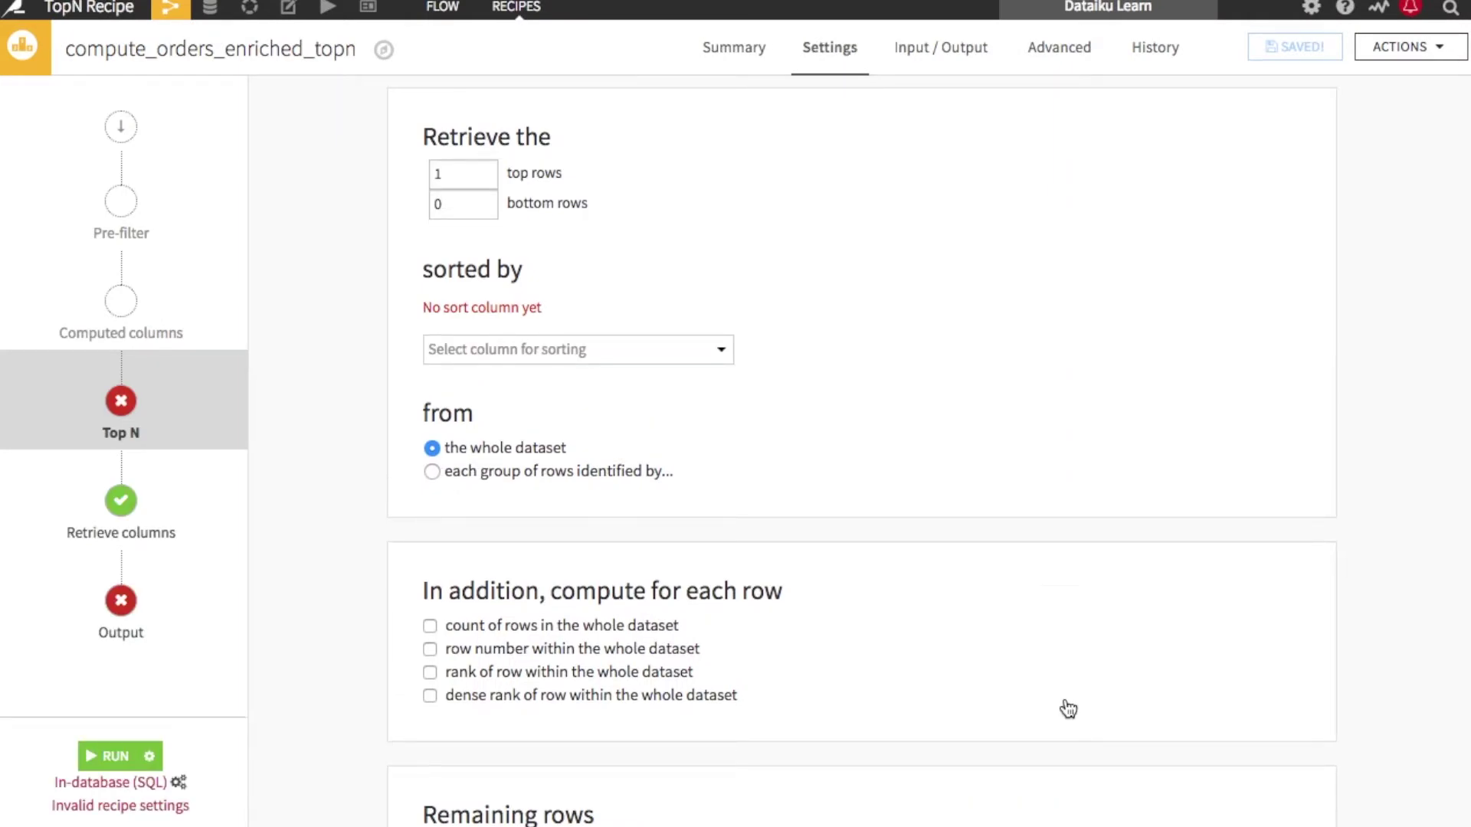
- Set the recipe to retrieve the top 10 rows, sorted by the total column descending
left_click(456, 173)
type("0")
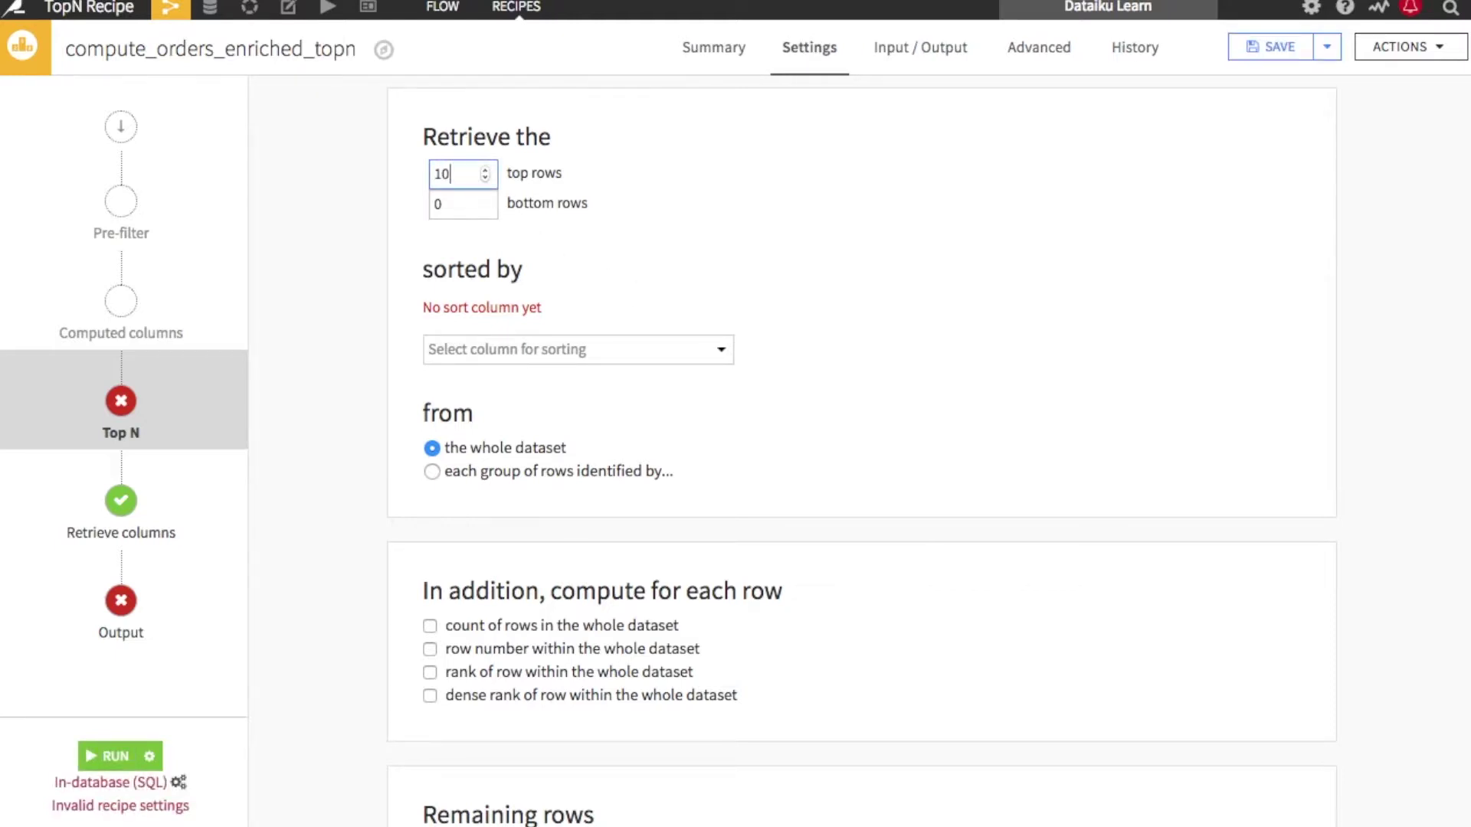
left_click(542, 352)
type("to")
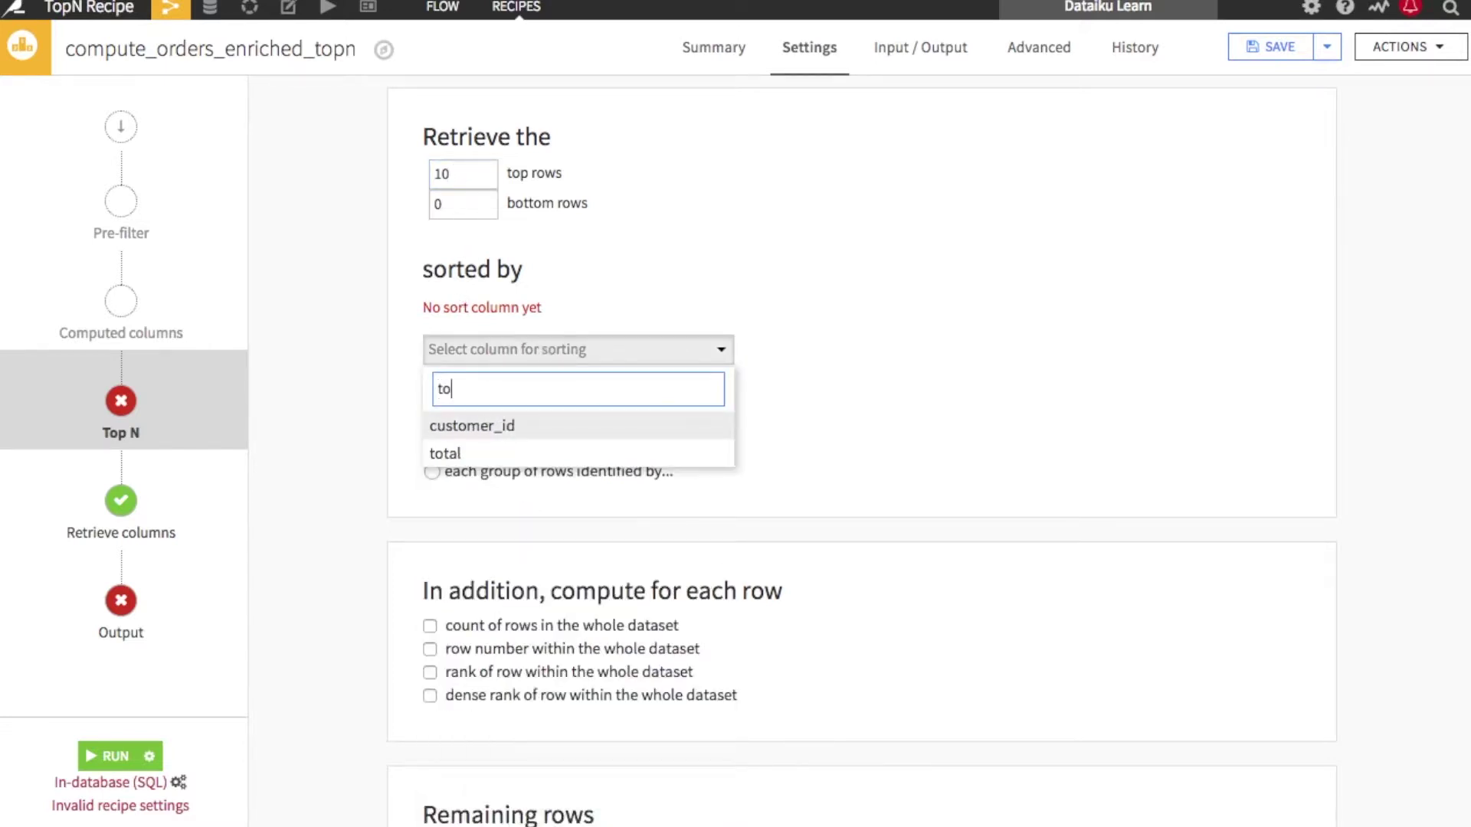
left_click(540, 454)
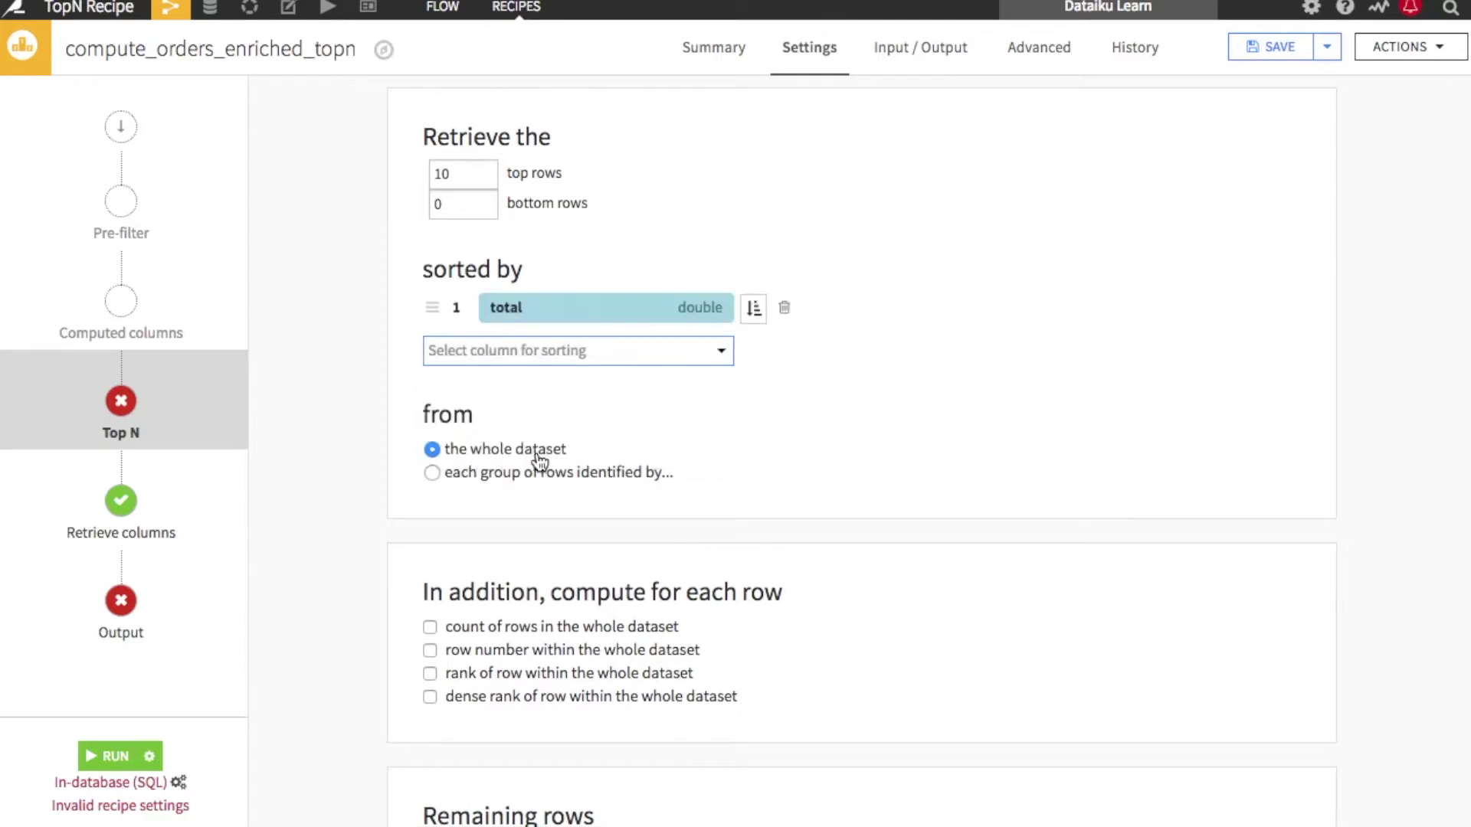
left_click(763, 319)
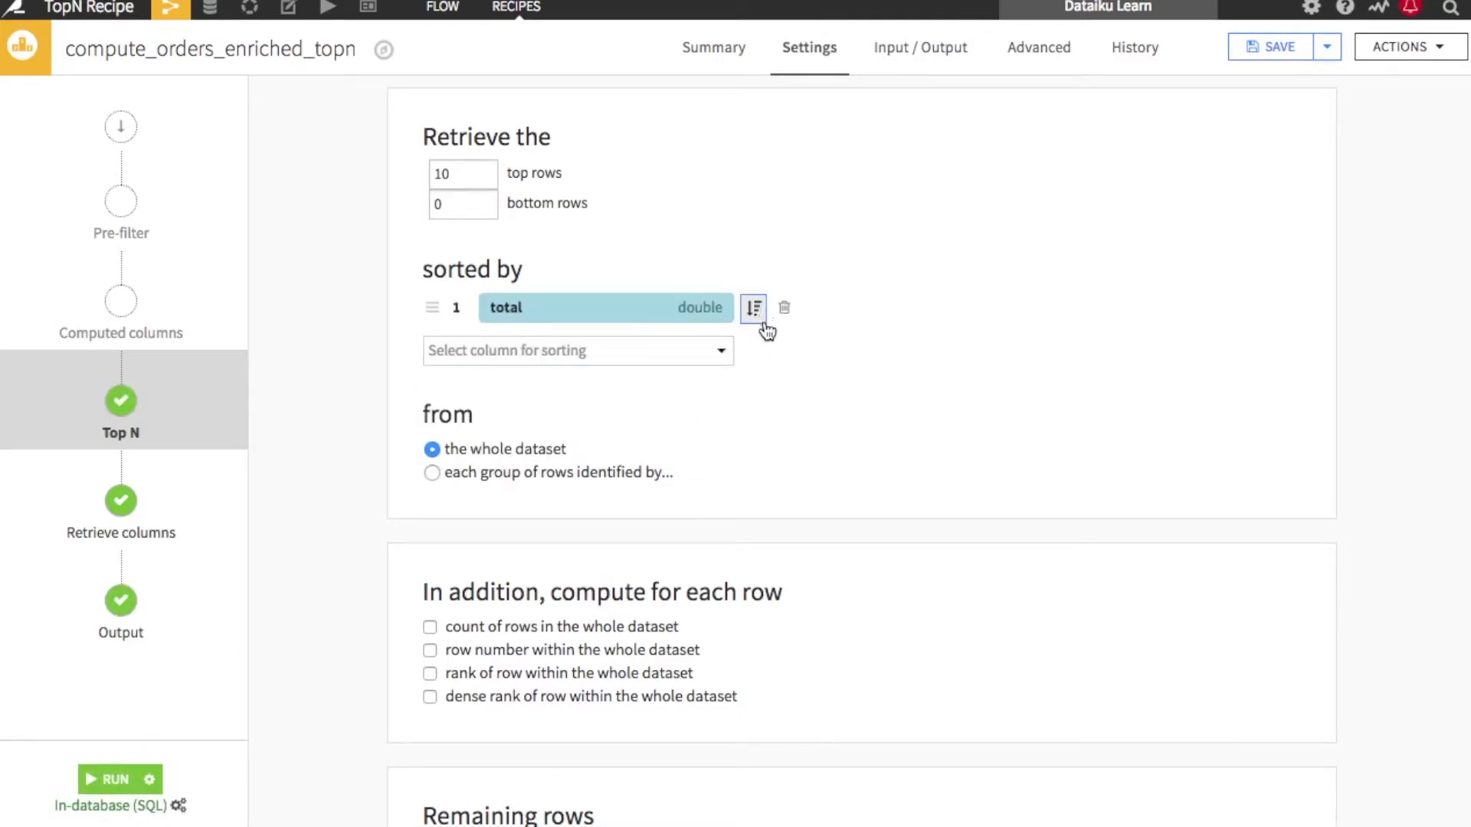
- Compute top rows per group keyed on campaign, then bring up the Pre-filter step
left_click(605, 475)
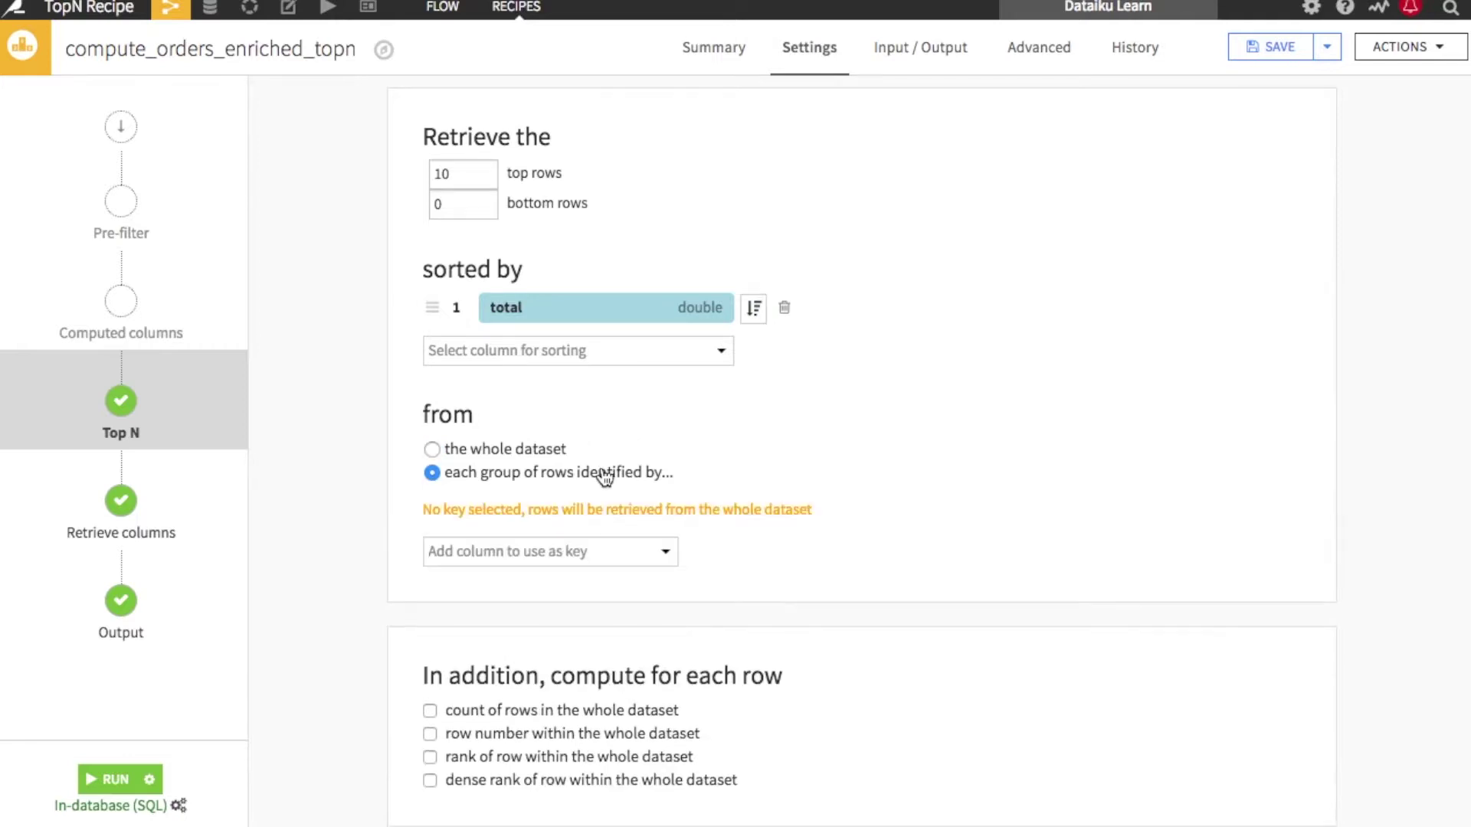
left_click(594, 551)
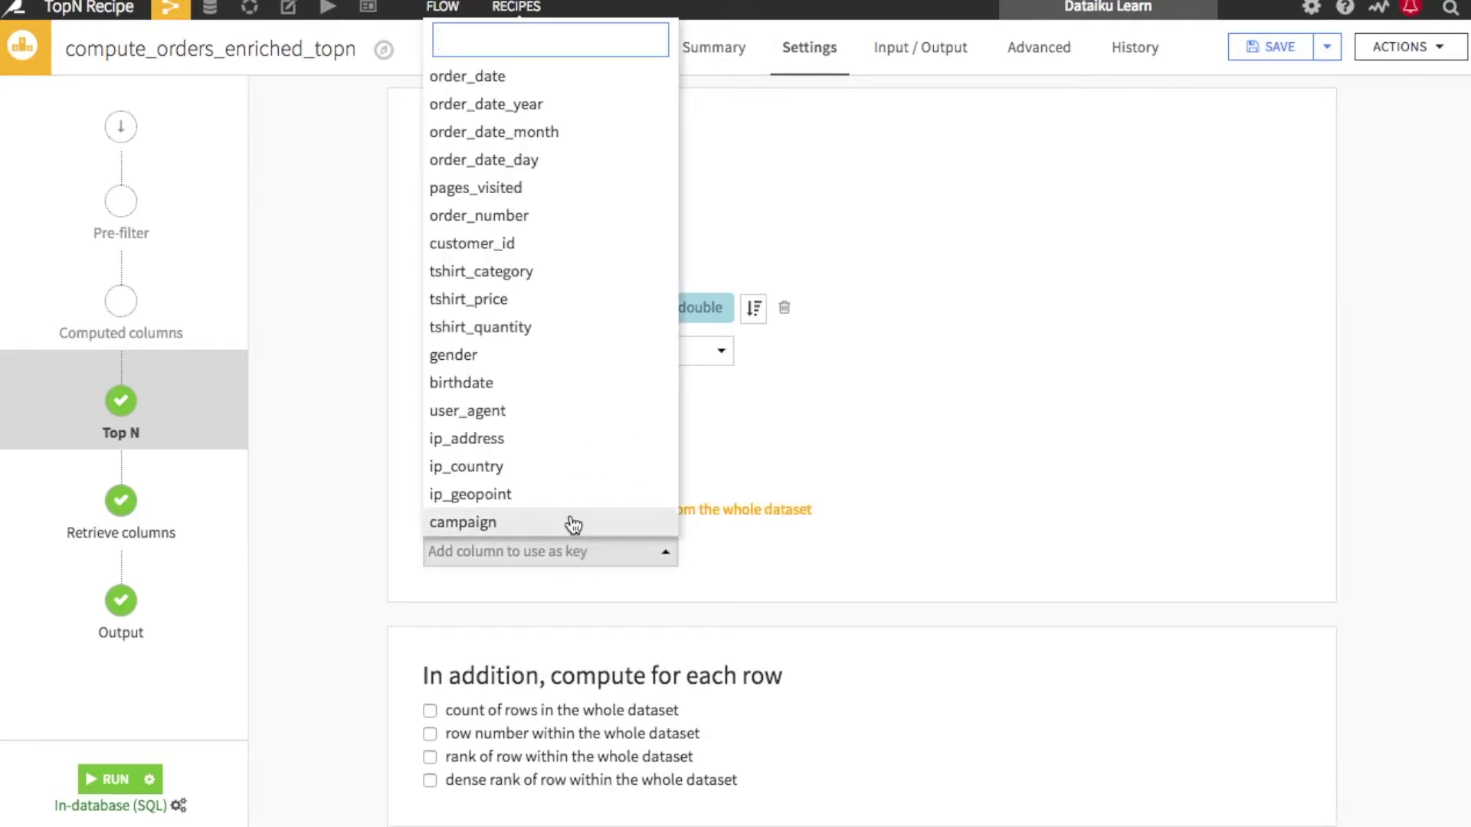
left_click(572, 522)
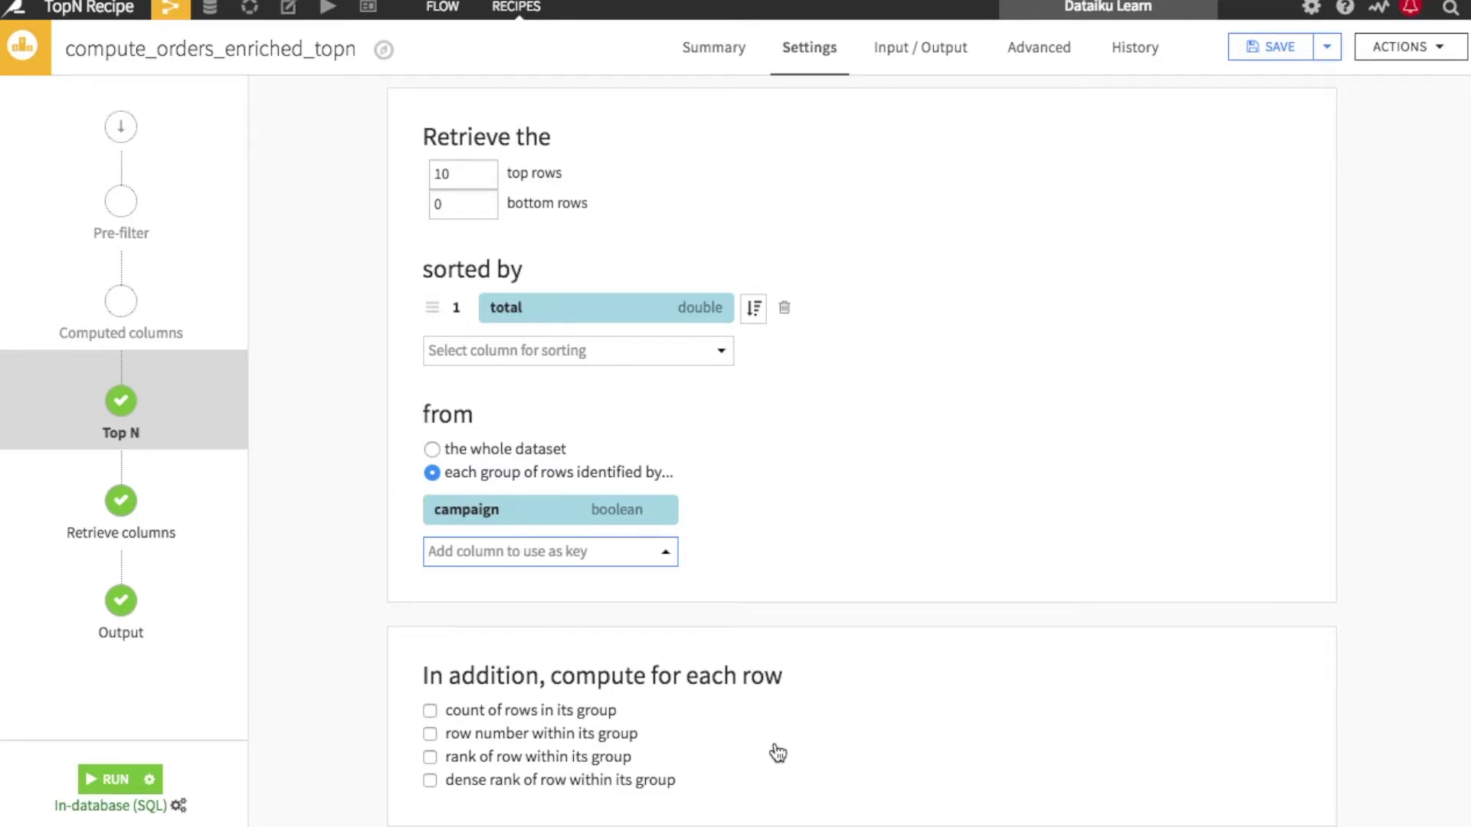
left_click(196, 216)
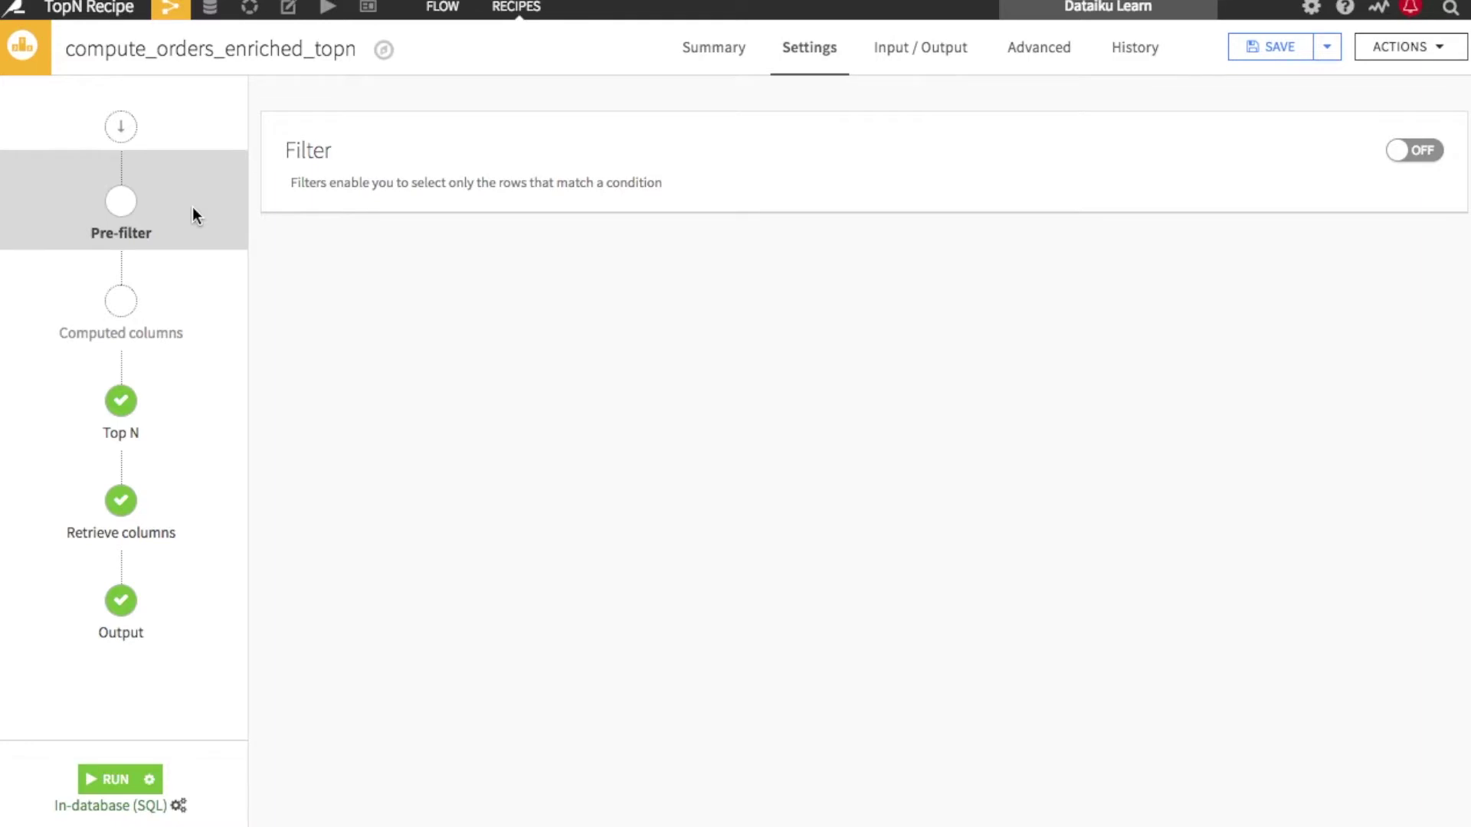
- Review the Computed columns, Retrieve columns and Output steps of the Top N recipe
left_click(205, 315)
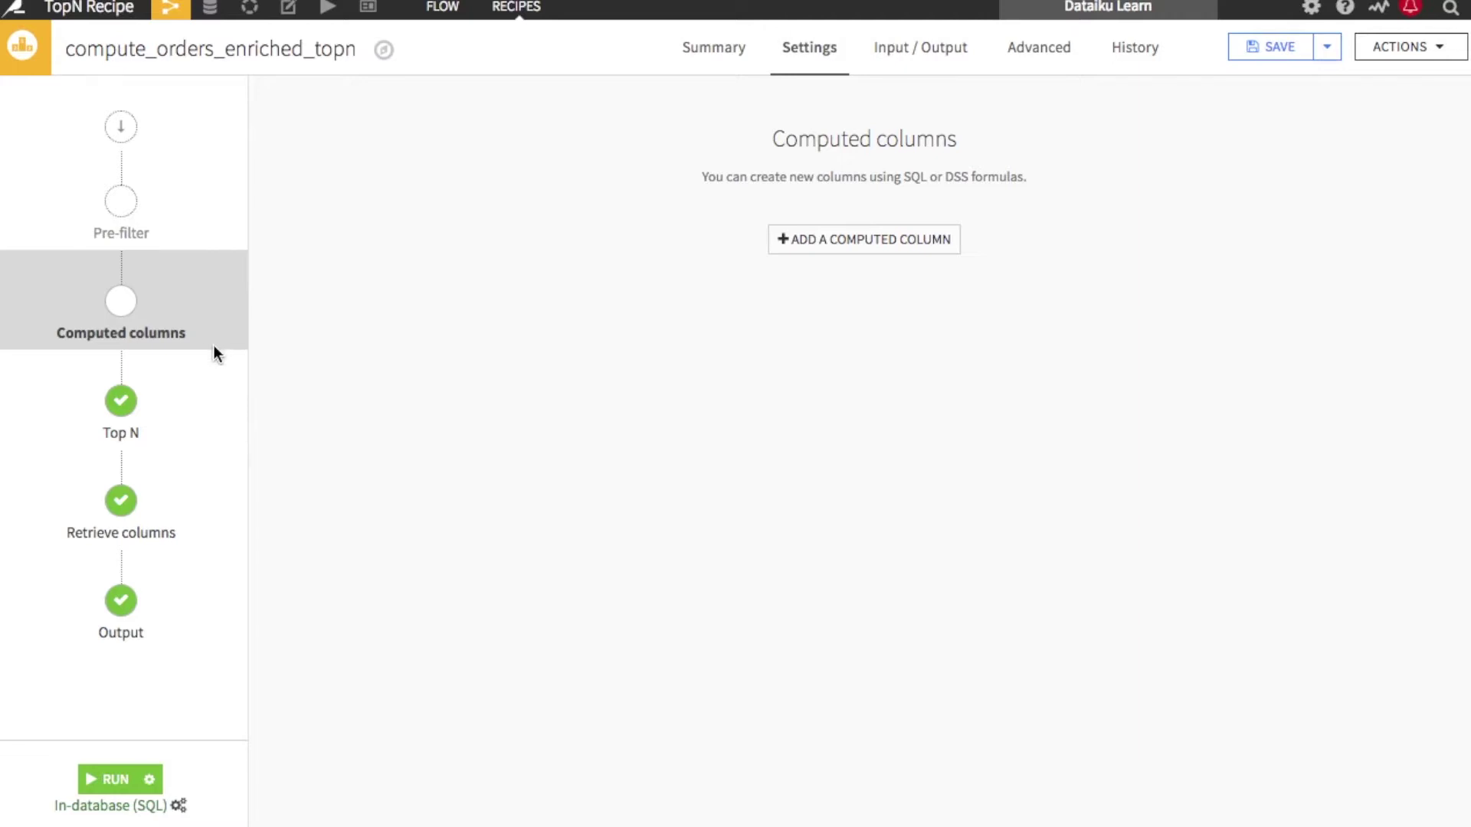
left_click(193, 499)
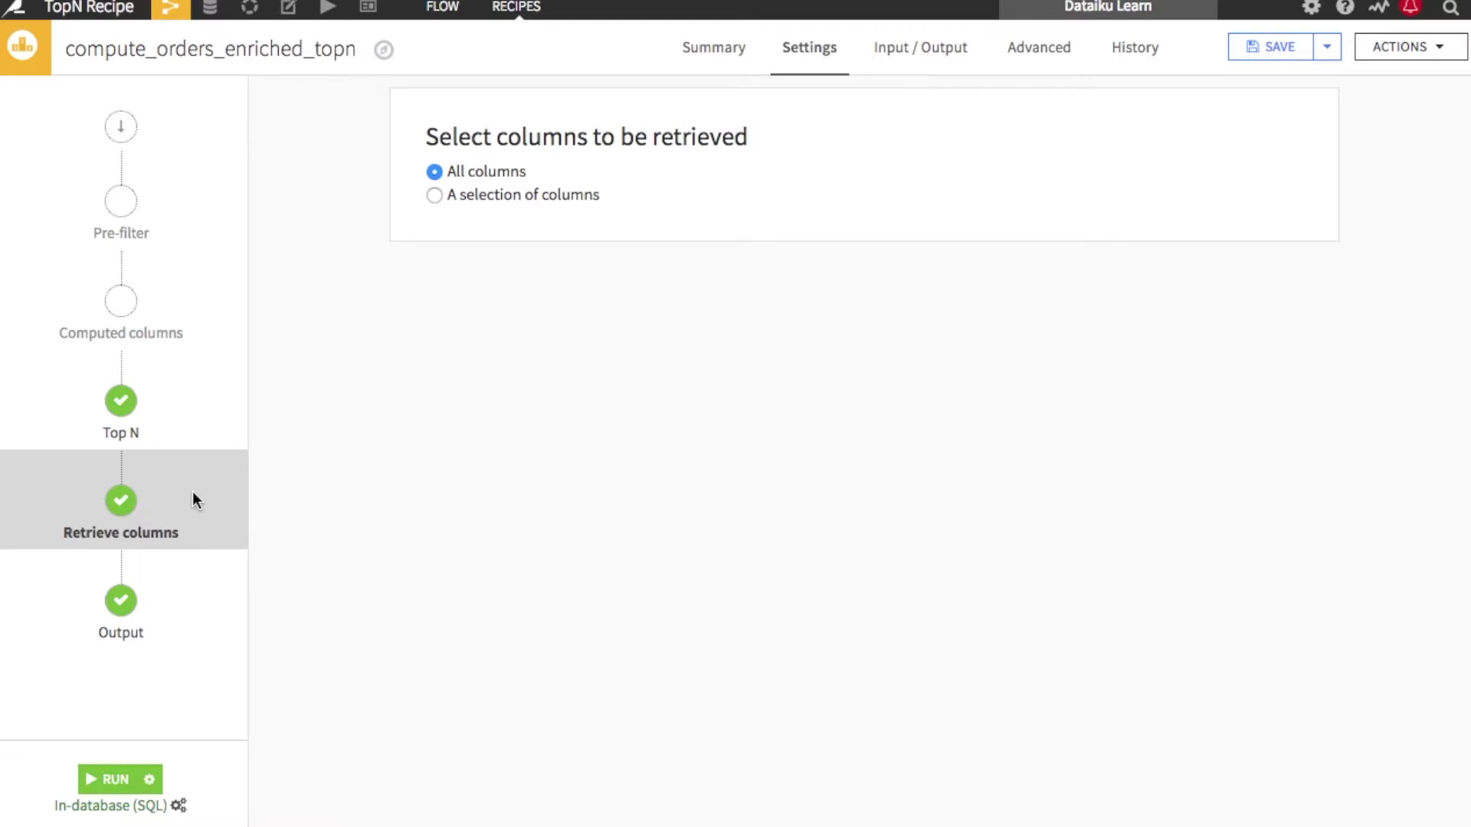
left_click(196, 625)
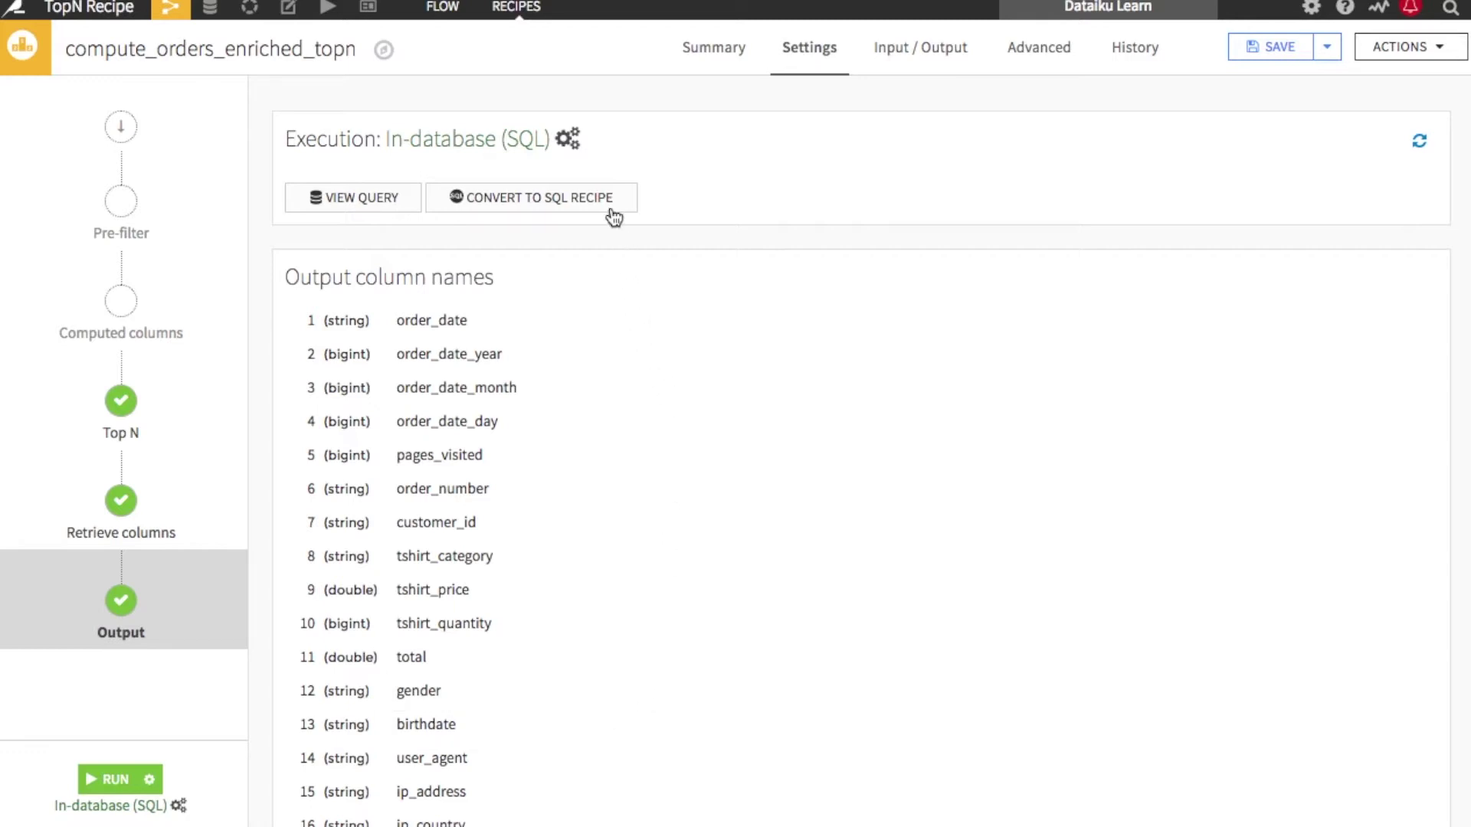
left_click(569, 140)
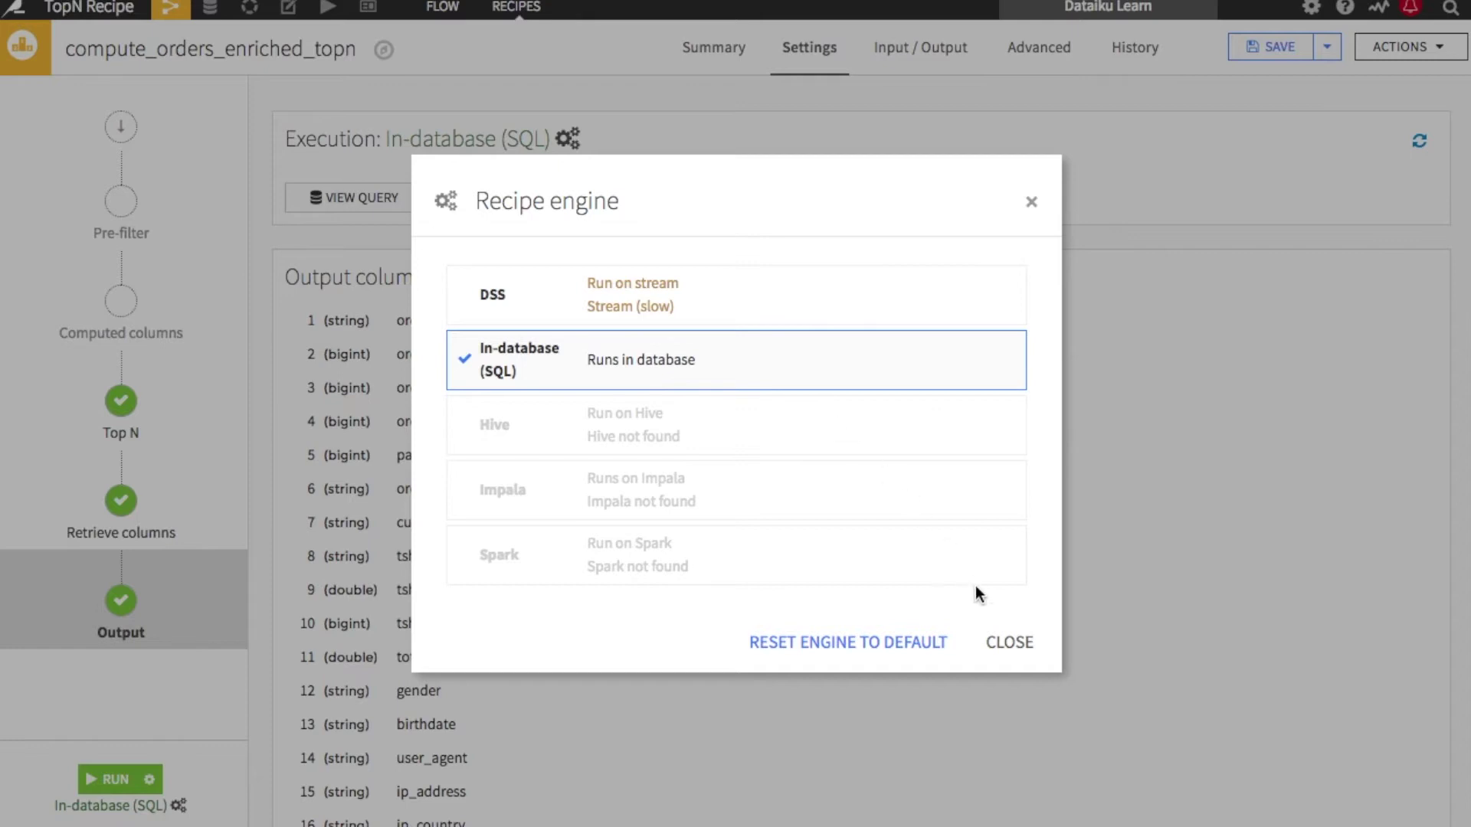
left_click(1022, 649)
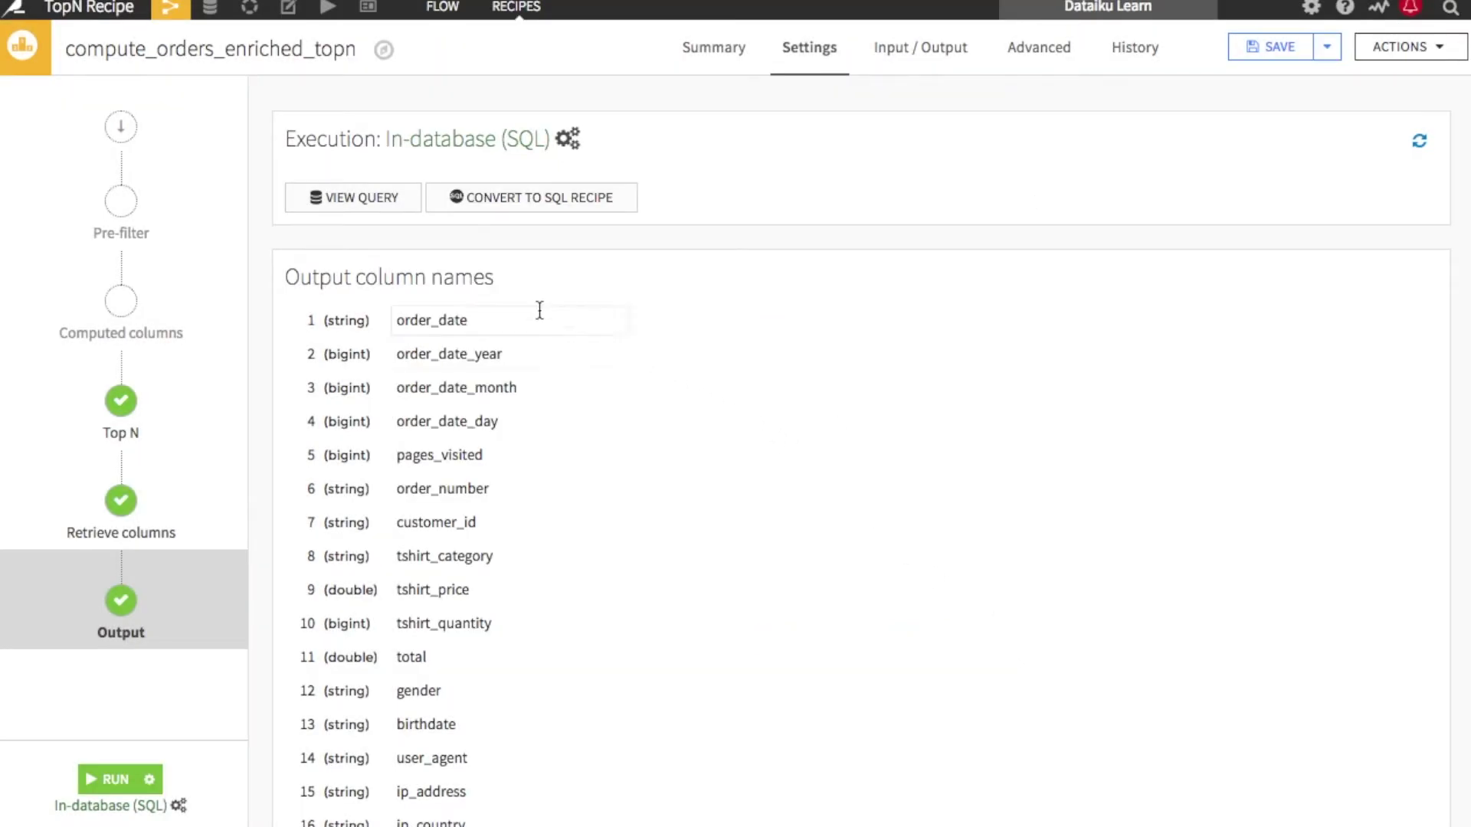
left_click(368, 197)
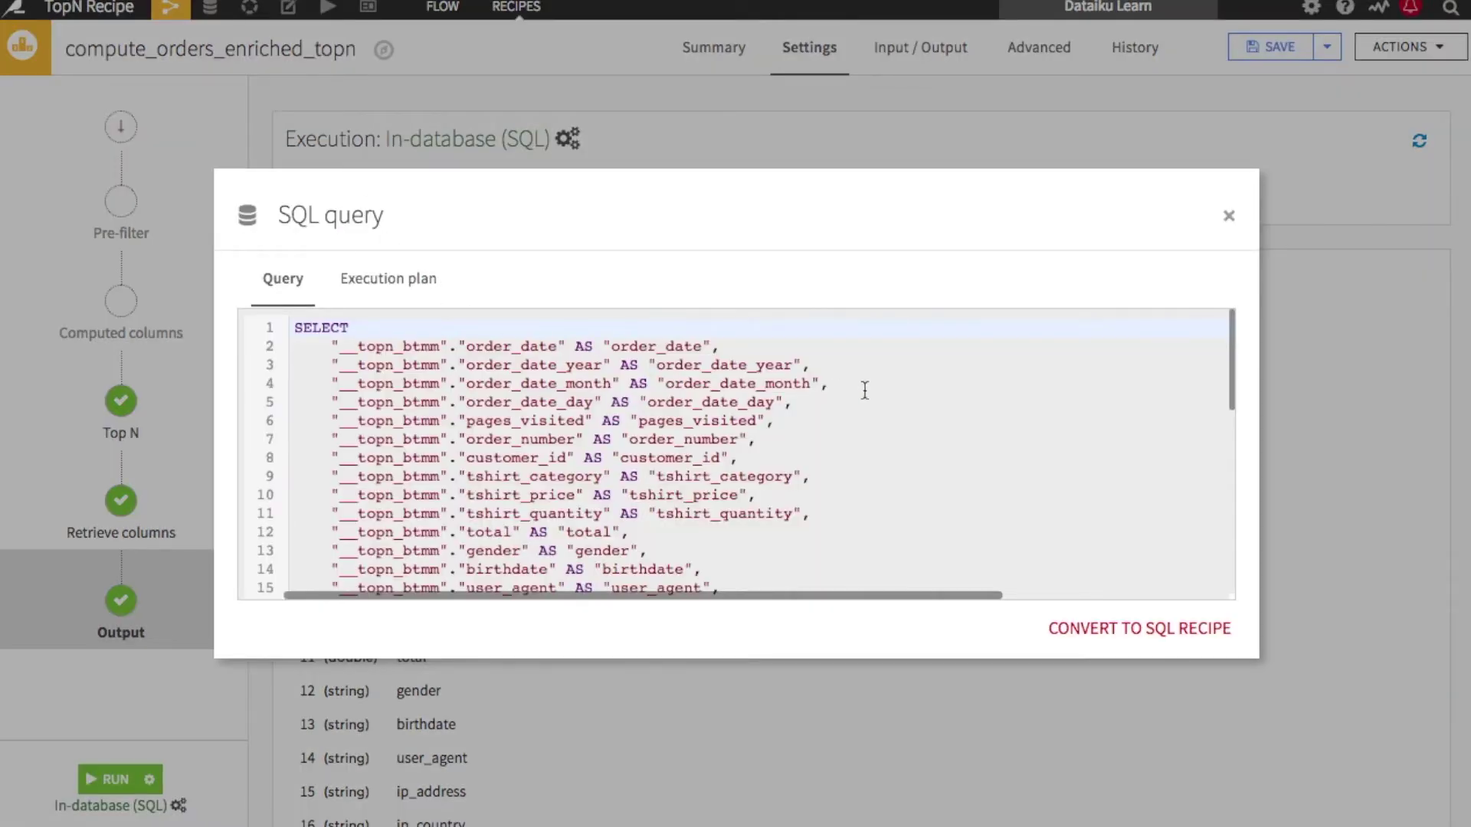
left_click_drag(1236, 354, 1234, 411)
left_click(1229, 220)
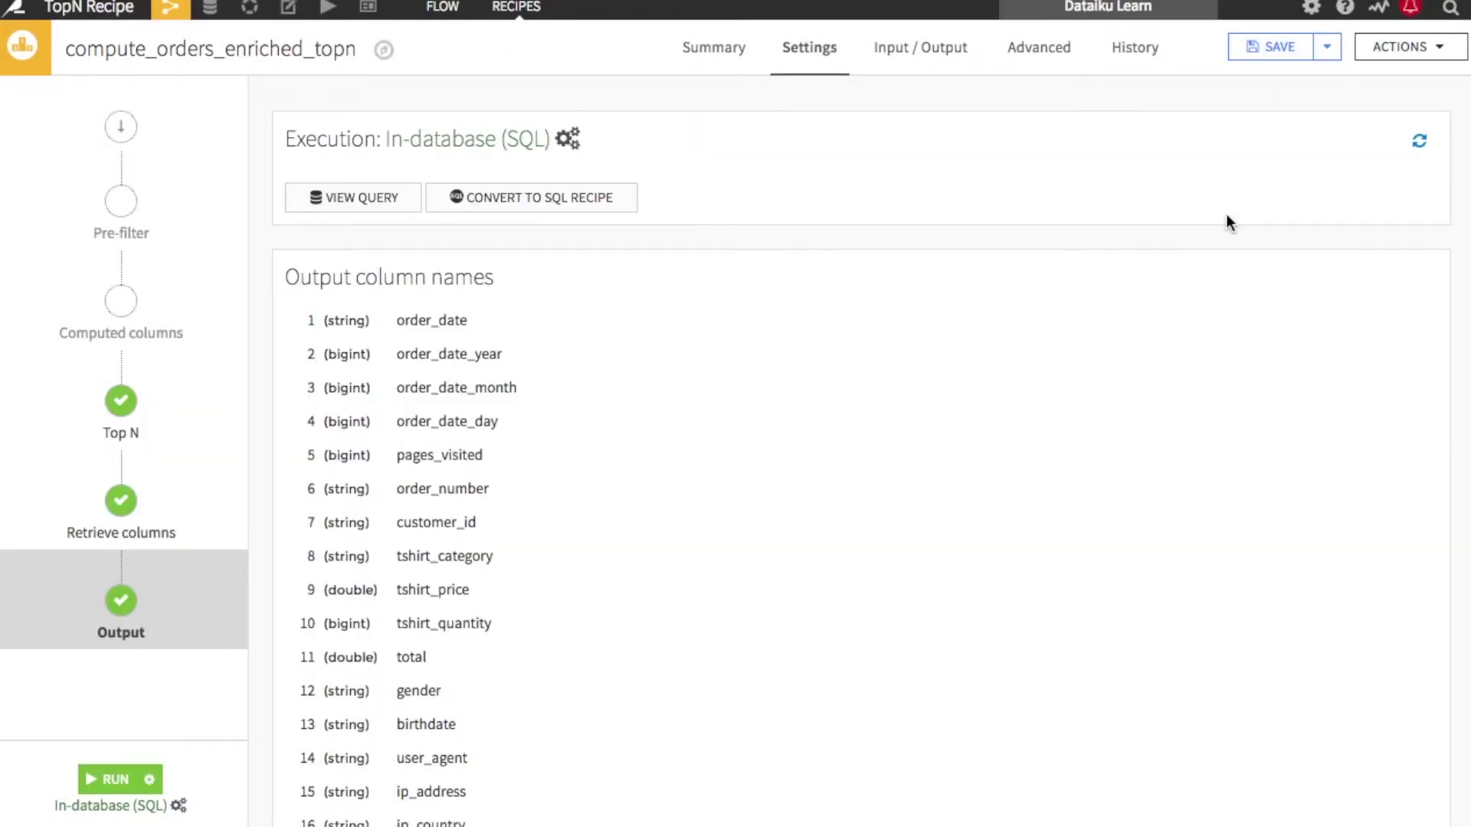
- Run the recipe and browse the 30-row orders_enriched_topn output across campaign groups
left_click(86, 779)
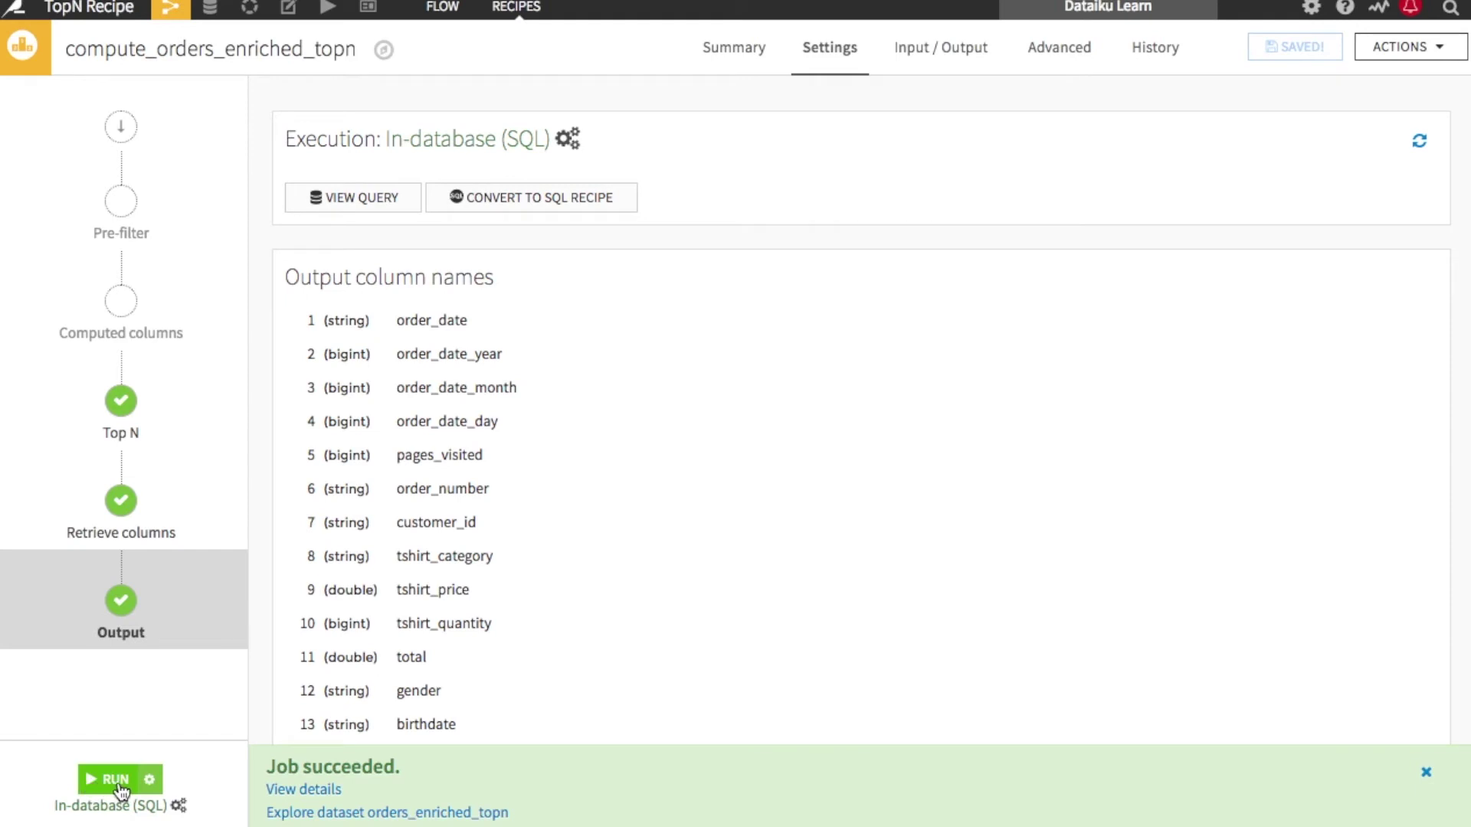
left_click(444, 814)
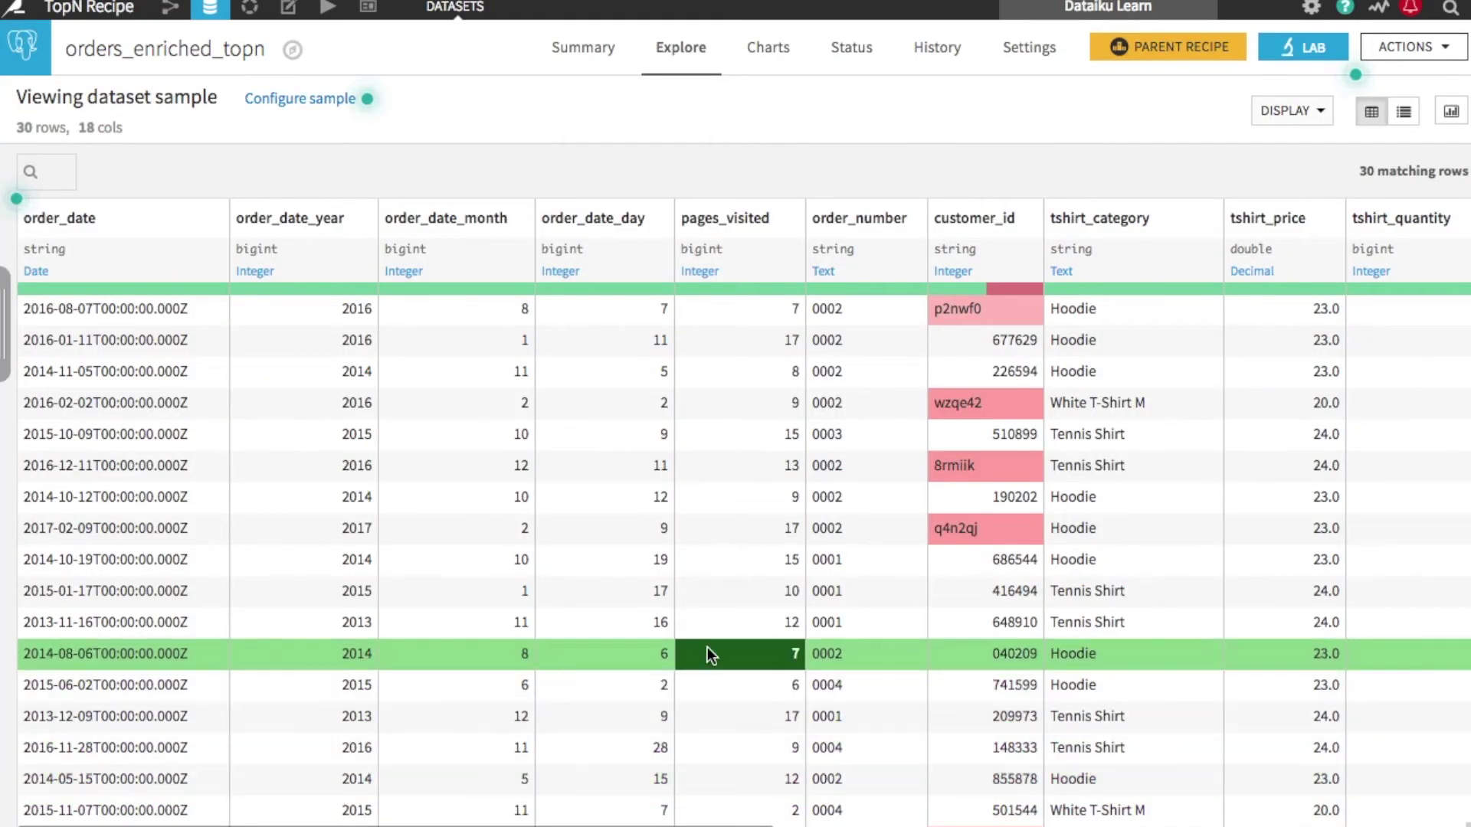
scroll(962, 622, "right", 8)
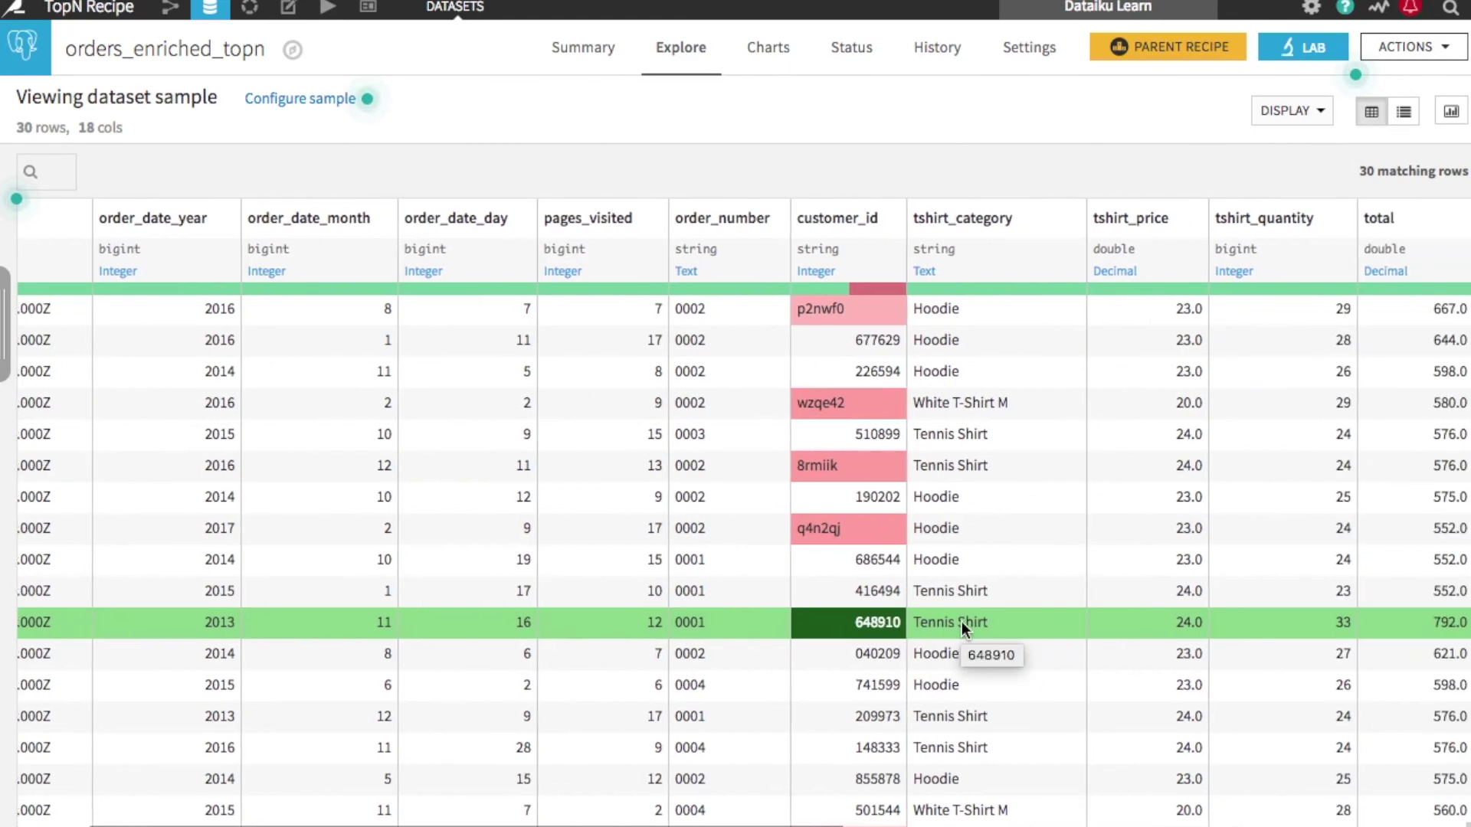
scroll(904, 651, "down", 1)
scroll(904, 651, "right", 5)
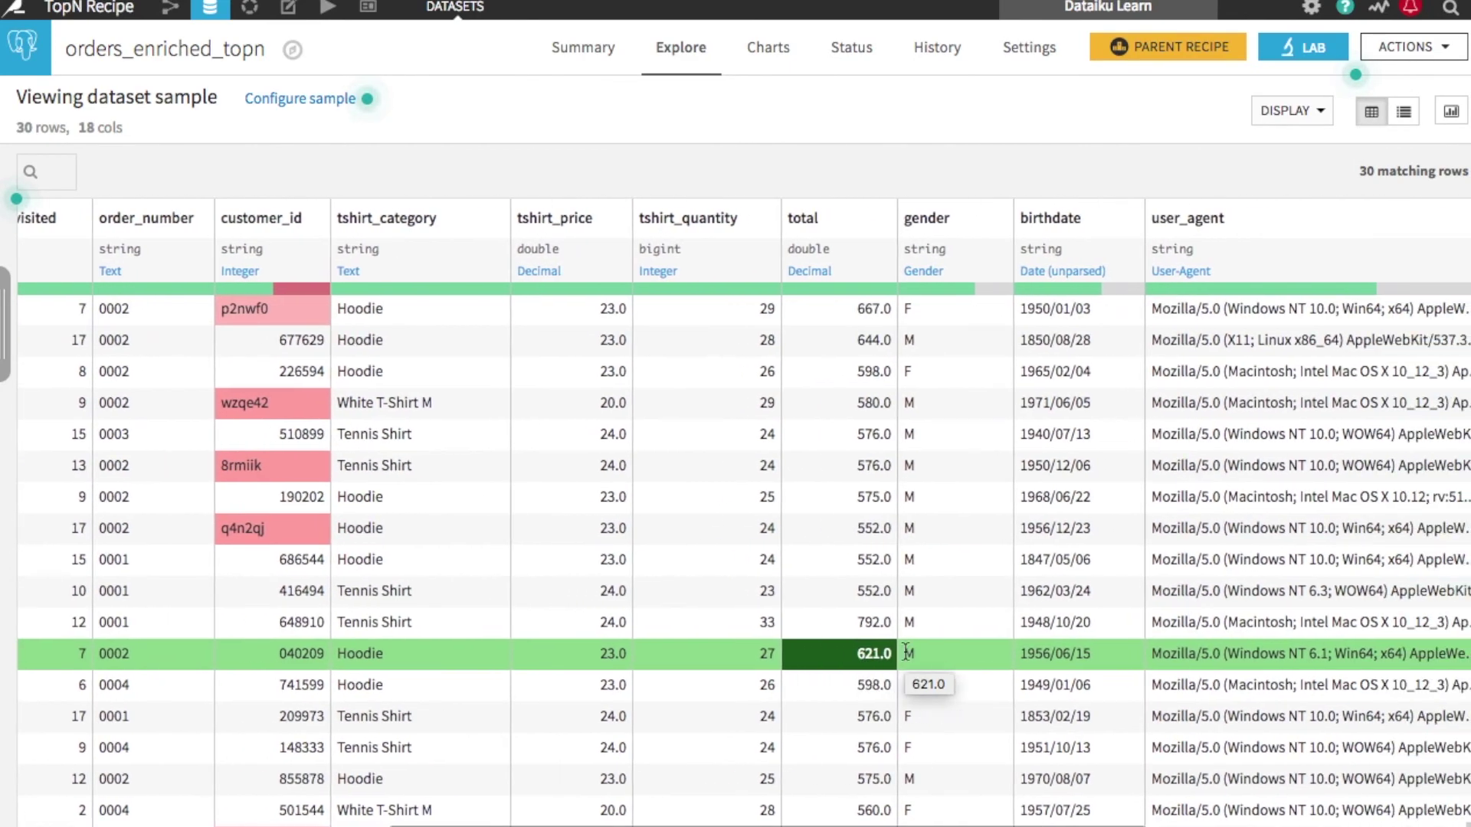
scroll(827, 723, "right", 4)
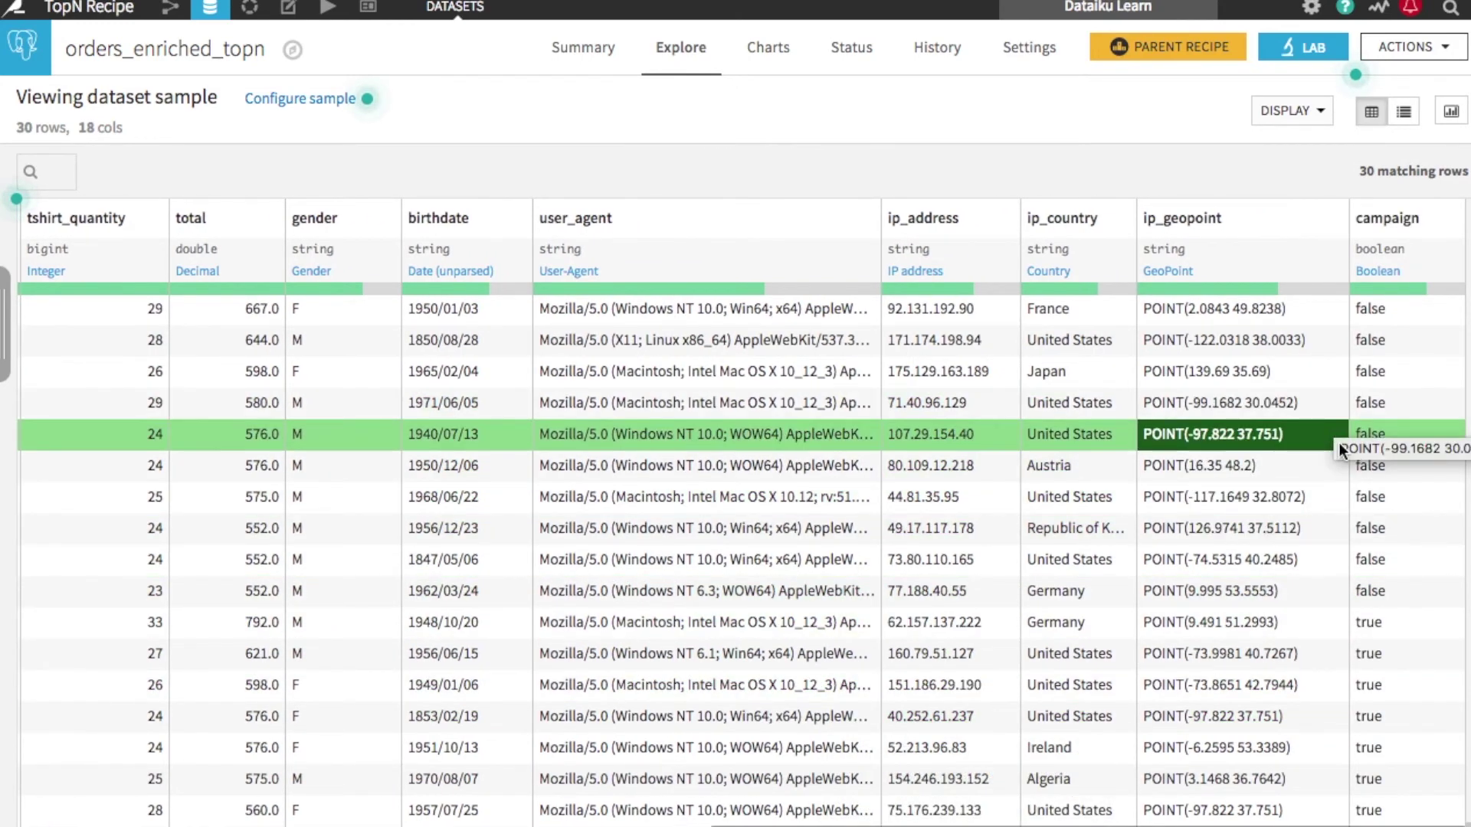
scroll(1412, 539, "down", 2)
scroll(1412, 538, "left", 1)
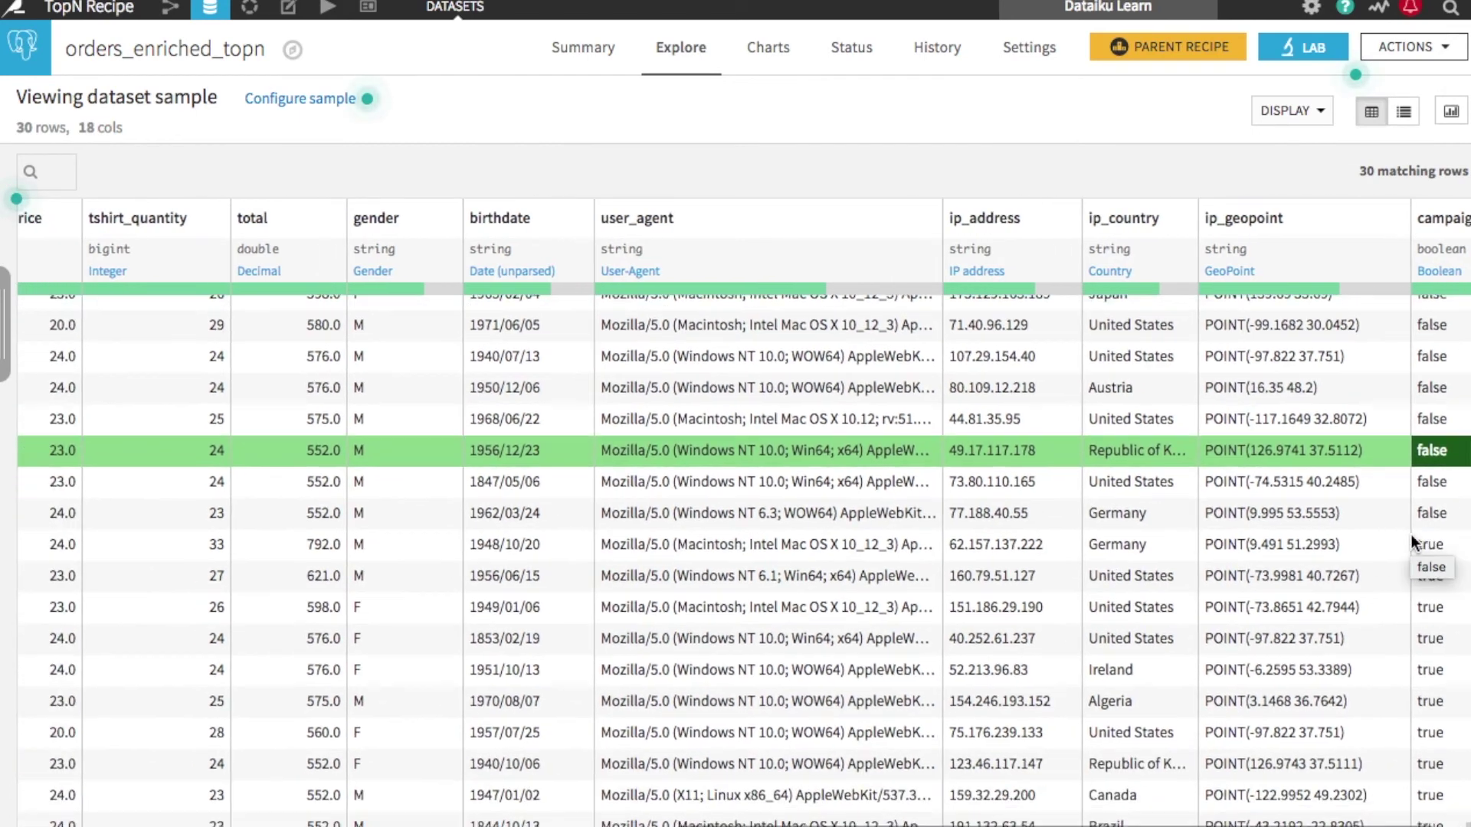
scroll(1412, 539, "down", 4)
scroll(1412, 539, "right", 1)
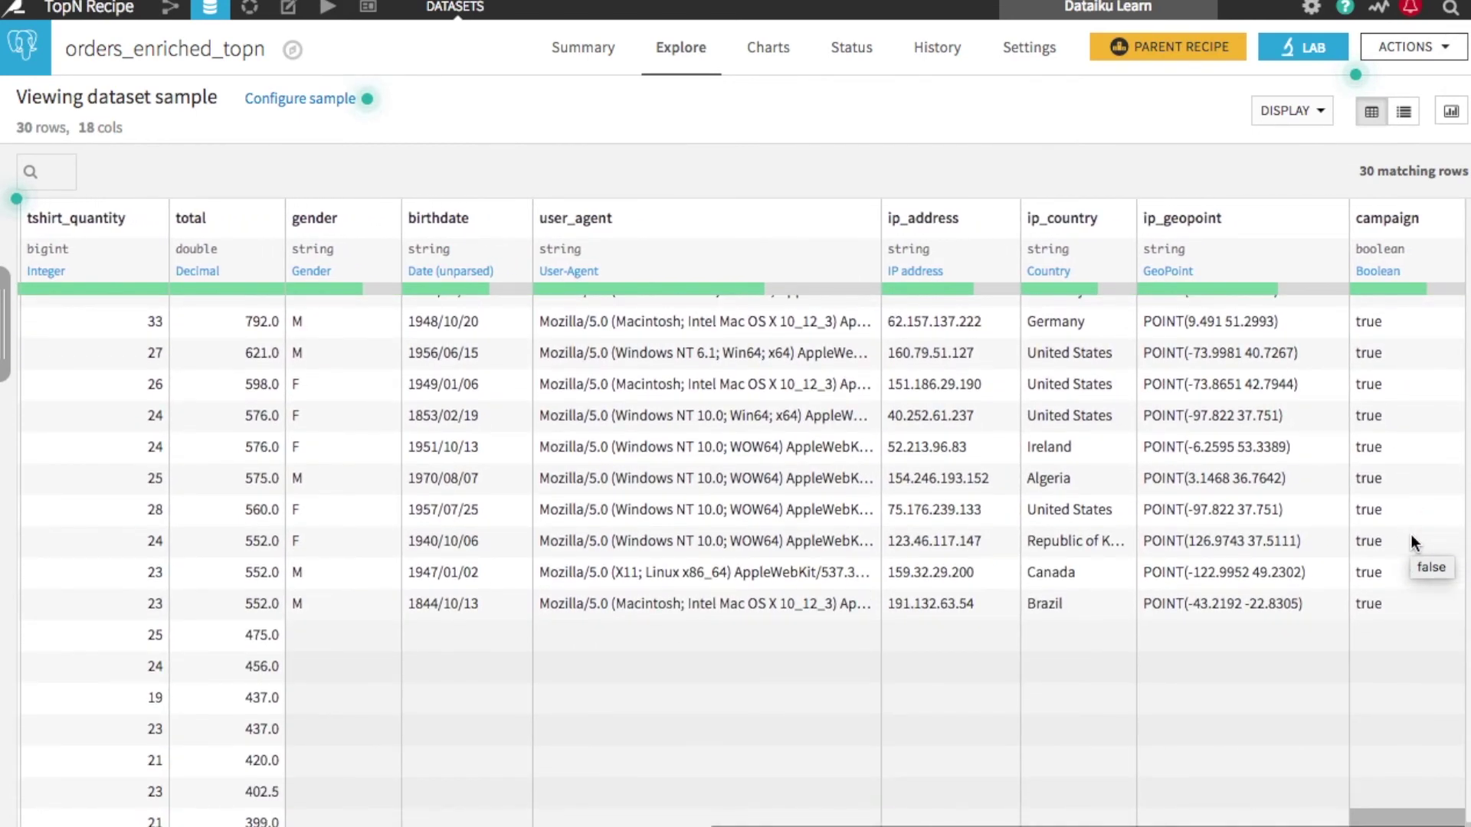
scroll(1410, 535, "down", 3)
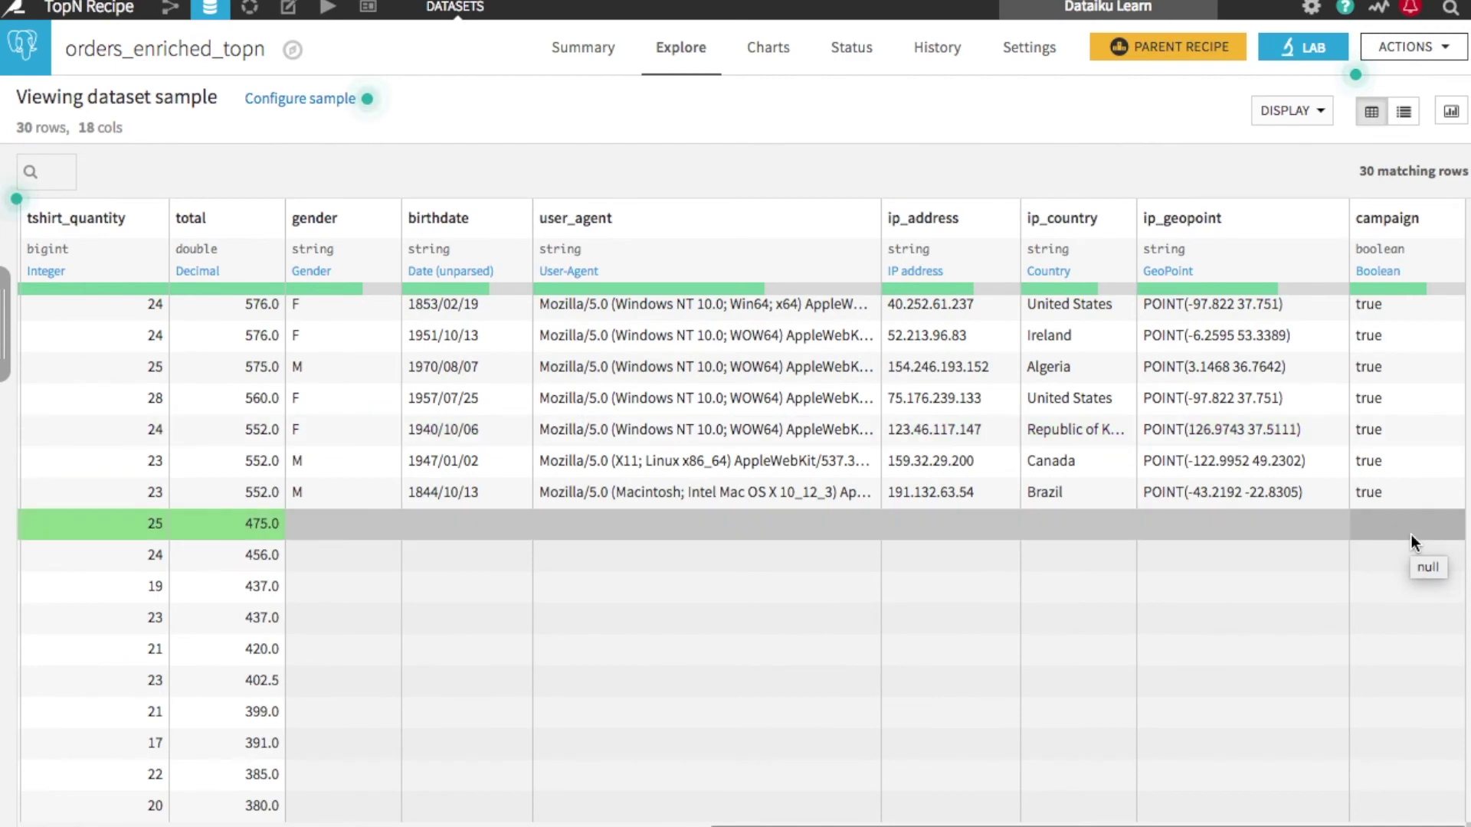
- Return to the project flow linking orders_enriched through Top N to orders_enriched_topn
left_click(171, 8)
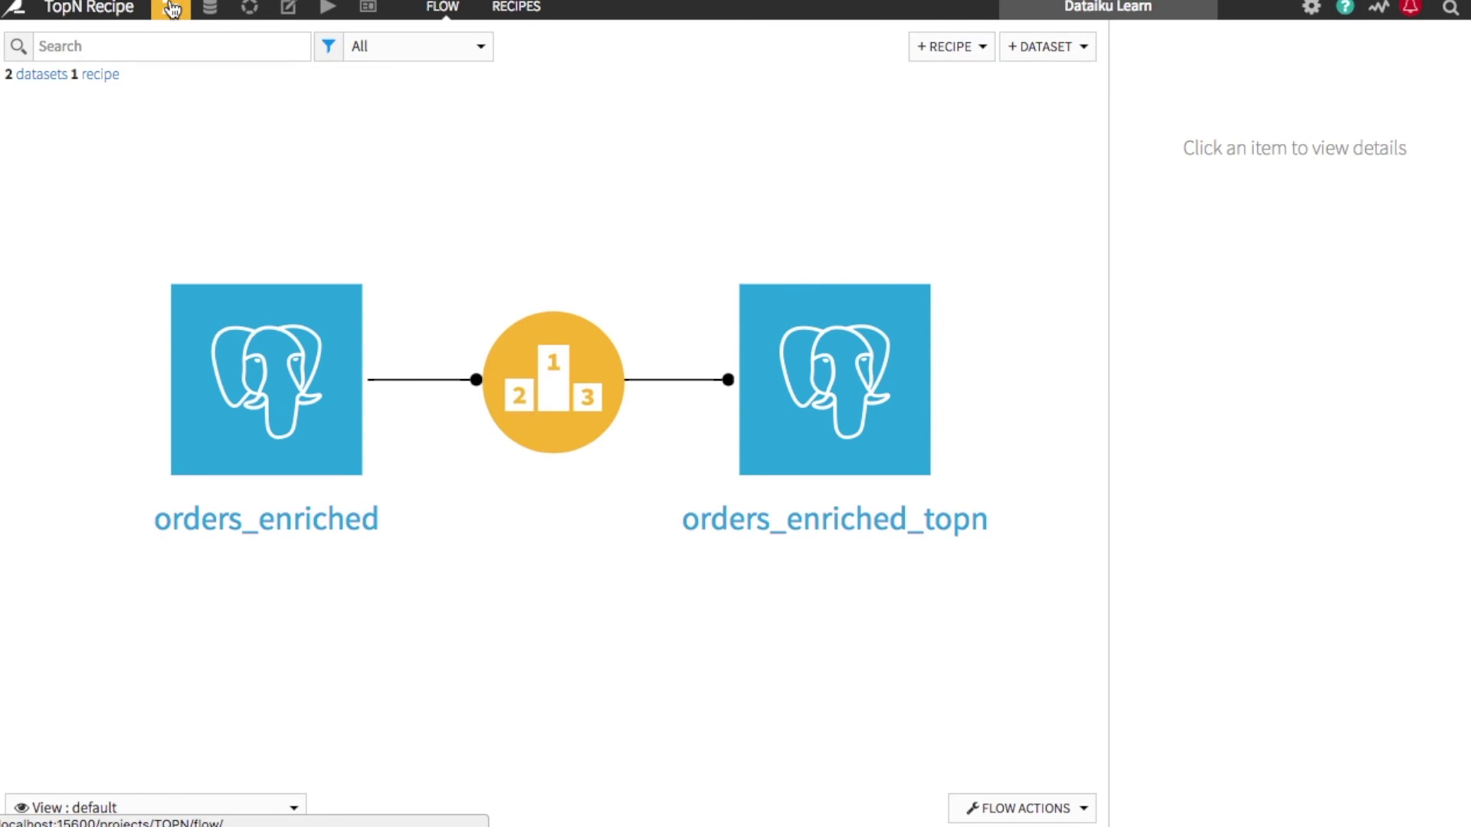